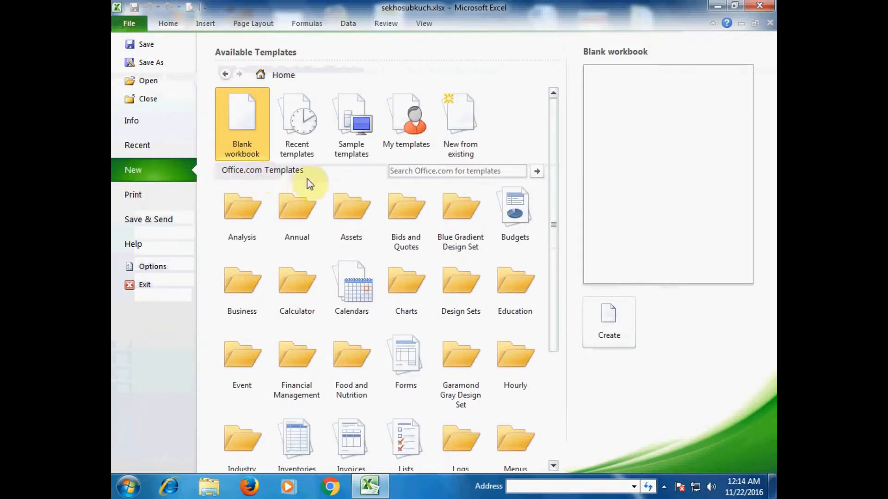
Search the Office.com templates for "check" and download the third Check register template, the one with the instruction note
{"action": "left_click", "coordinate": [408, 171]}
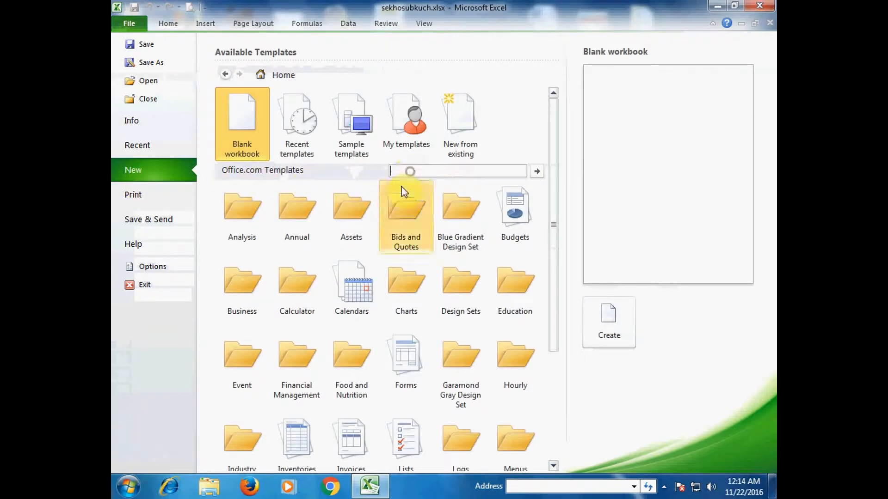
{"action": "type", "text": "check"}
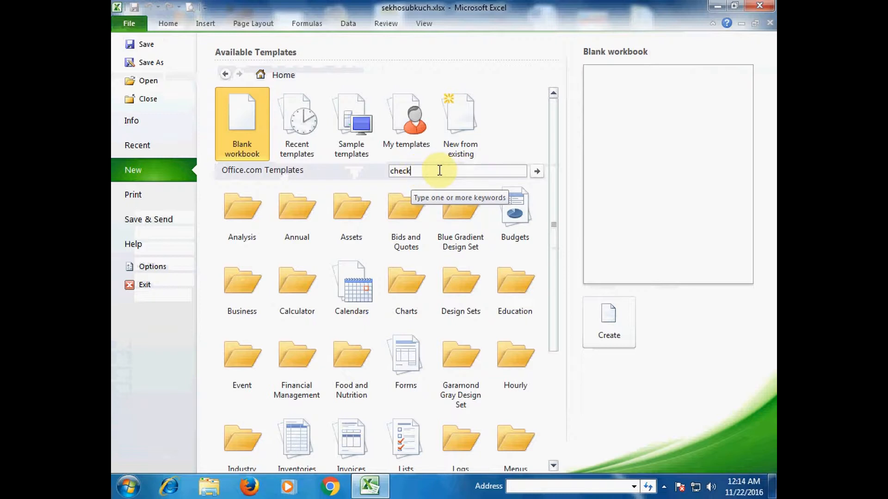
{"action": "key", "text": "Return"}
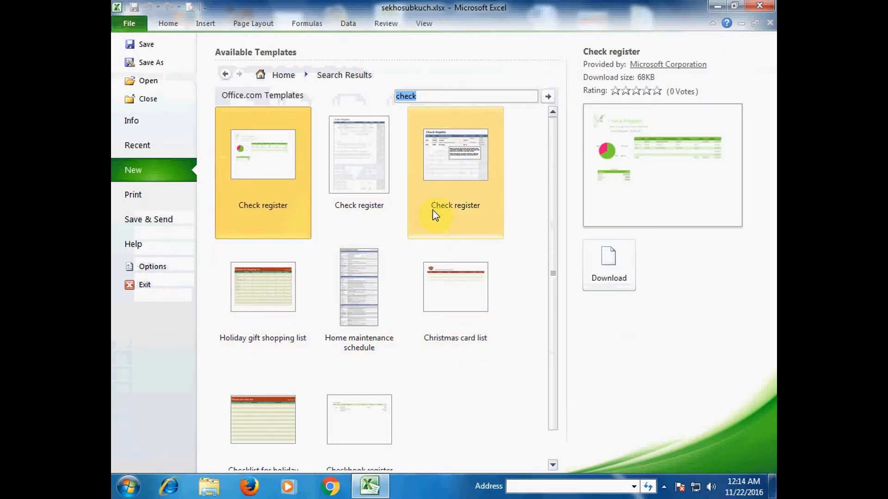
{"action": "left_click", "coordinate": [470, 171]}
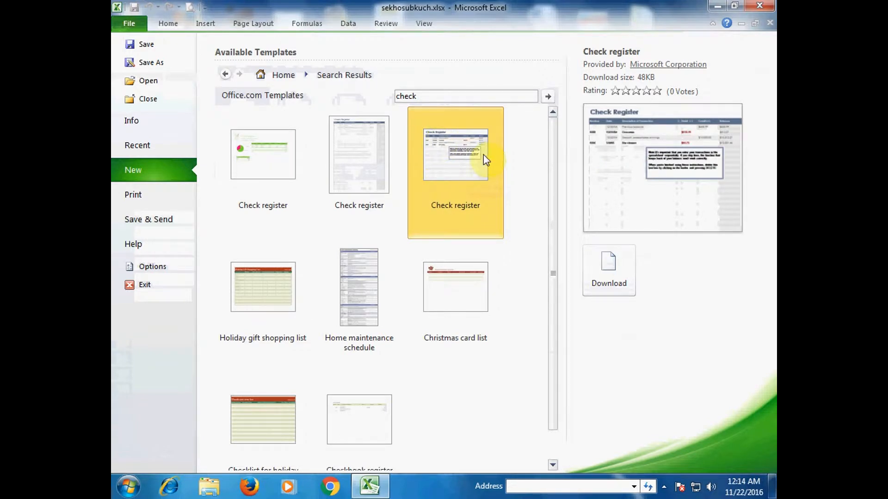
{"action": "left_click", "coordinate": [615, 279]}
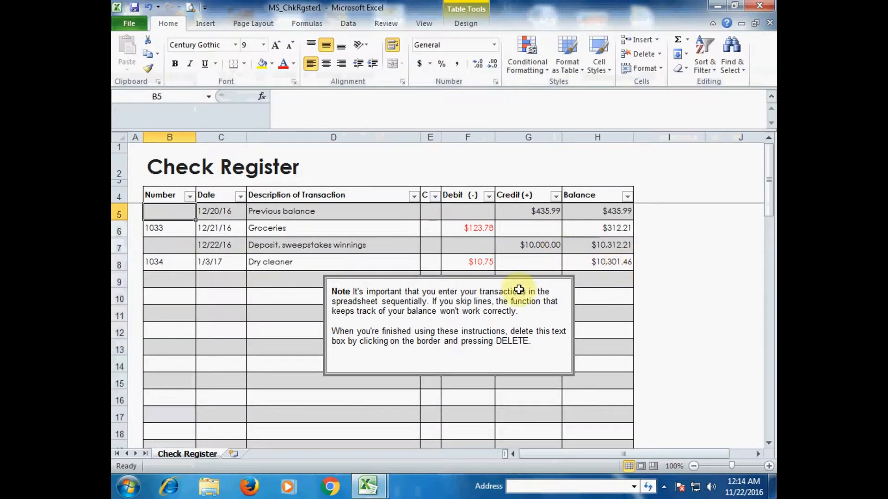
Delete the instruction note text box that covers the empty rows of the check register
{"action": "left_click", "coordinate": [768, 466]}
{"action": "left_click", "coordinate": [768, 466]}
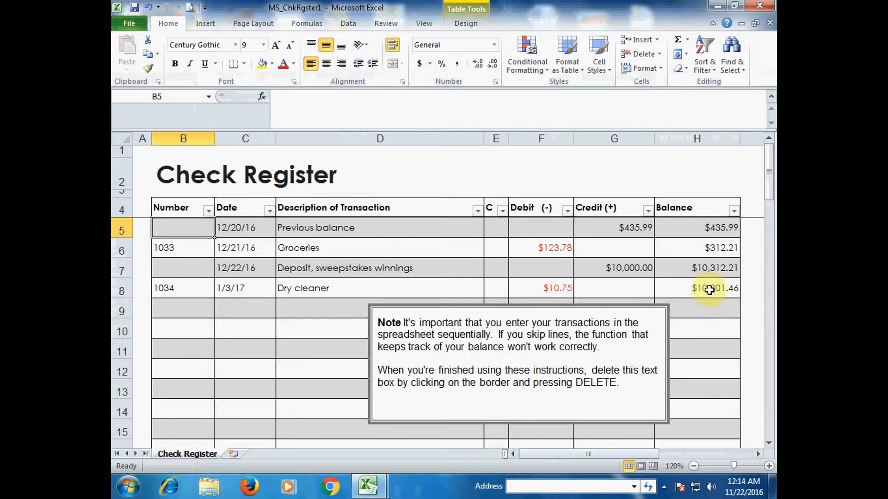
{"action": "left_click", "coordinate": [486, 305]}
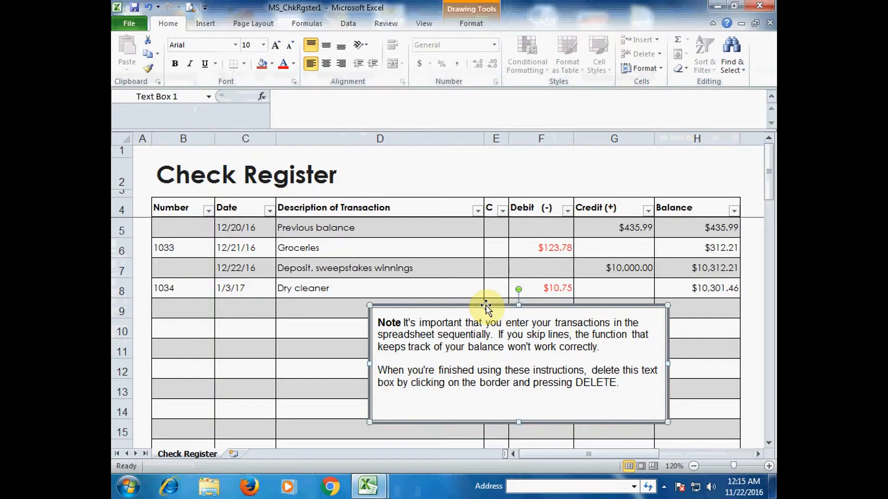
{"action": "key", "text": "Delete"}
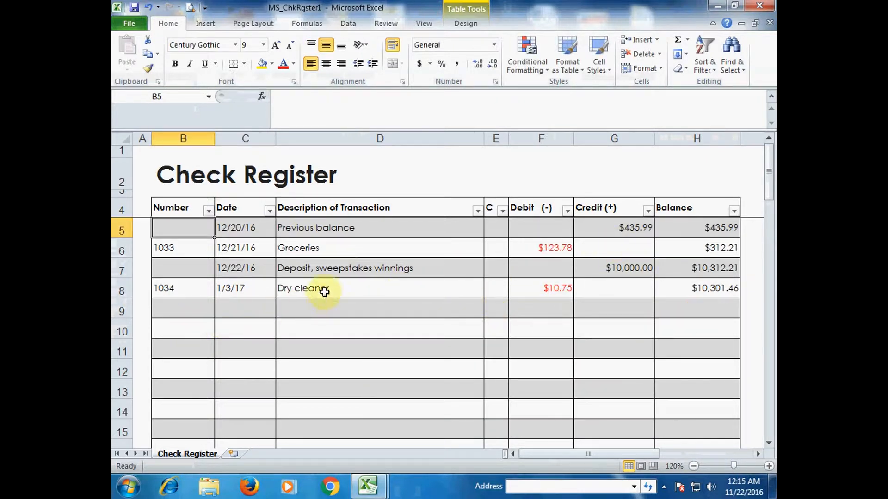
Change the transaction description in cell D5 to "Begining Balance"
{"action": "left_click", "coordinate": [245, 228]}
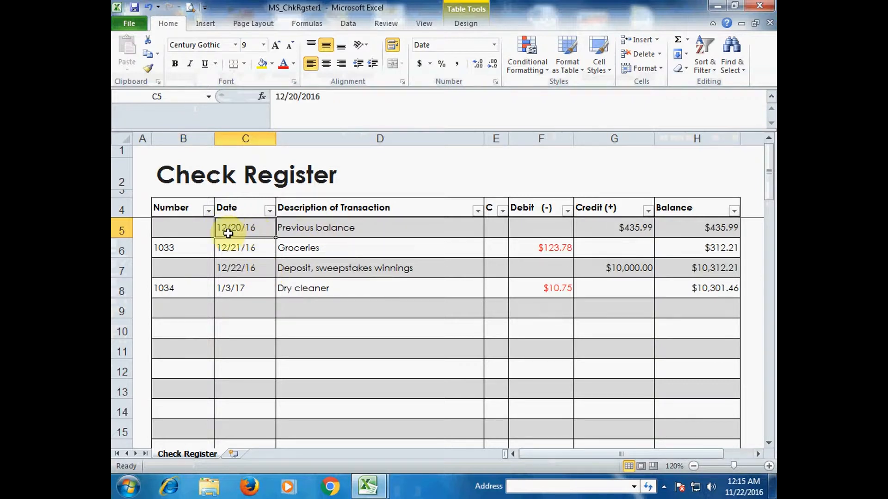
{"action": "double_click", "coordinate": [283, 230]}
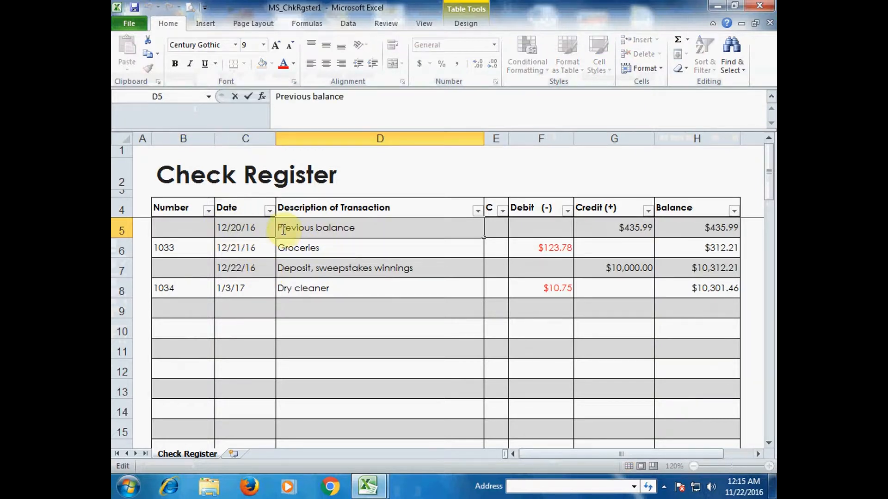
{"action": "left_click_drag", "start_coordinate": [279, 227], "coordinate": [314, 227]}
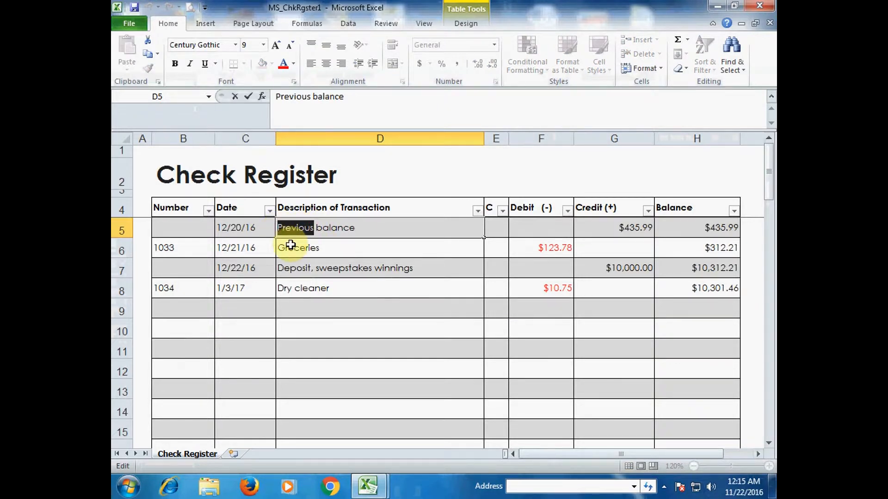
{"action": "type", "text": "Be"}
{"action": "type", "text": "gining"}
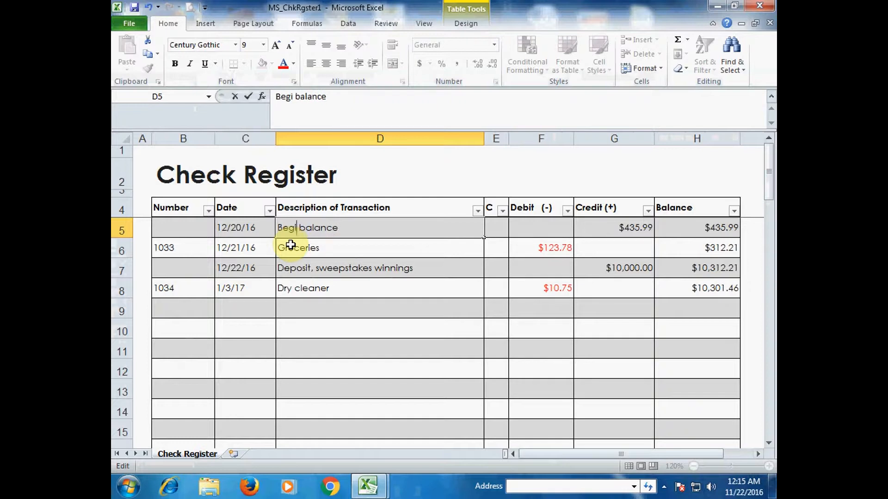
{"action": "key", "text": "Delete"}
{"action": "type", "text": "B"}
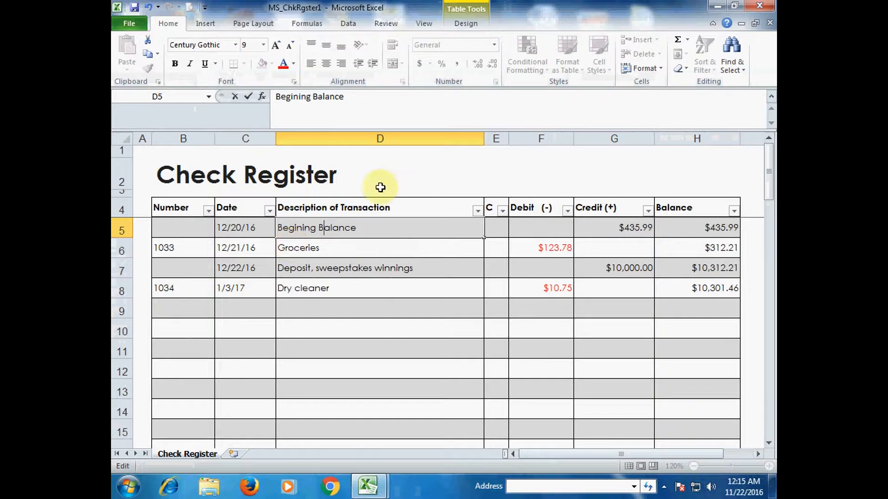
Set the opening entry's credit in G5 to 10000 and check its balance formula in H5
{"action": "left_click", "coordinate": [629, 228]}
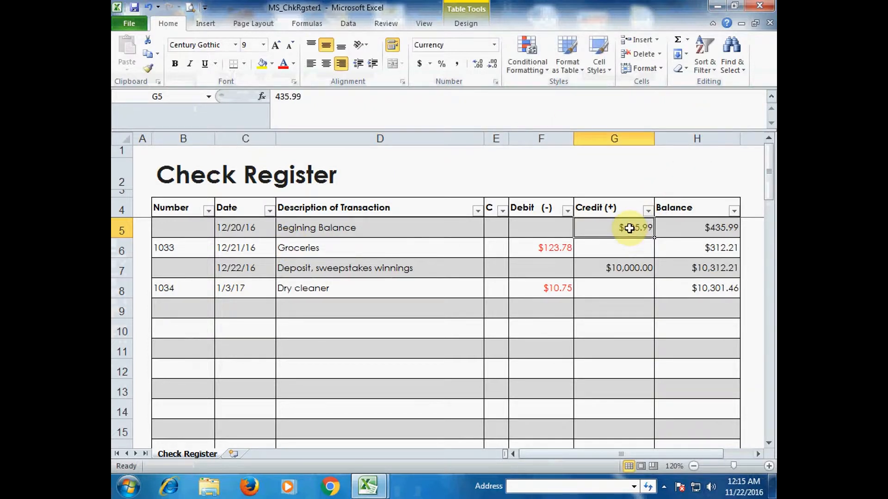
{"action": "type", "text": "10000"}
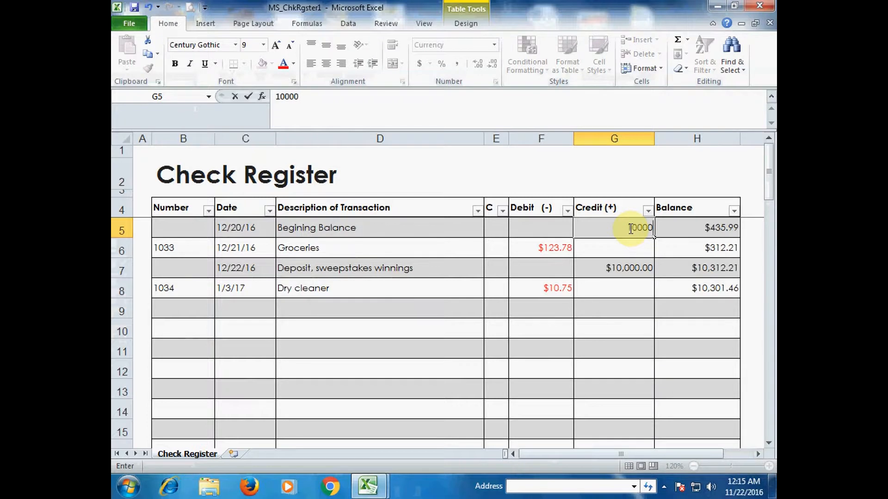
{"action": "key", "text": "Tab"}
{"action": "left_click", "coordinate": [630, 228]}
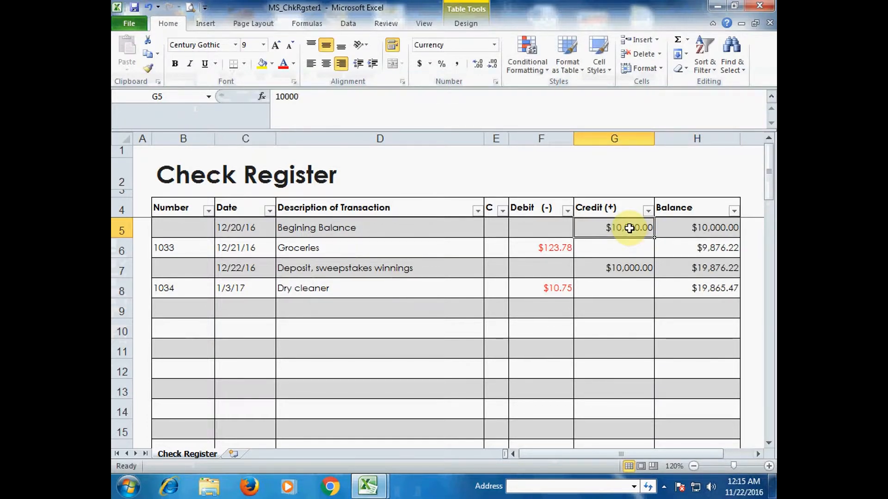
{"action": "left_click", "coordinate": [702, 228]}
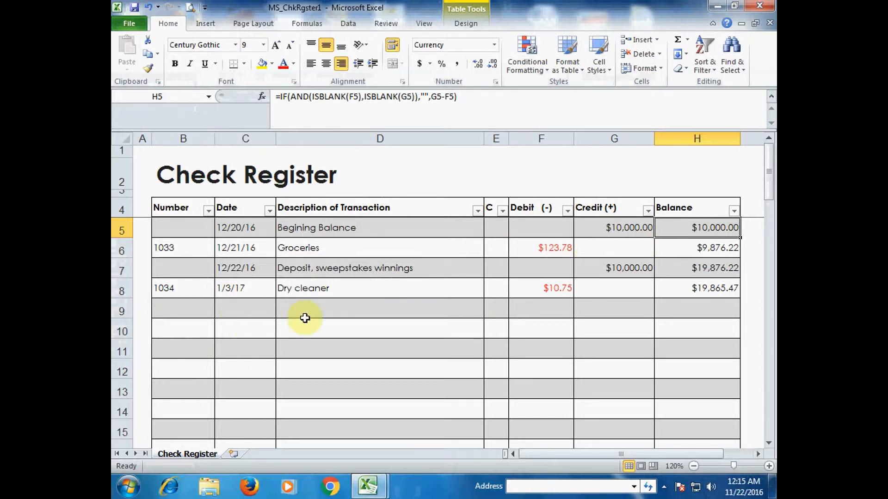
Set the Groceries debit in F6 to 2000 and check the balance for that row
{"action": "left_click", "coordinate": [191, 248]}
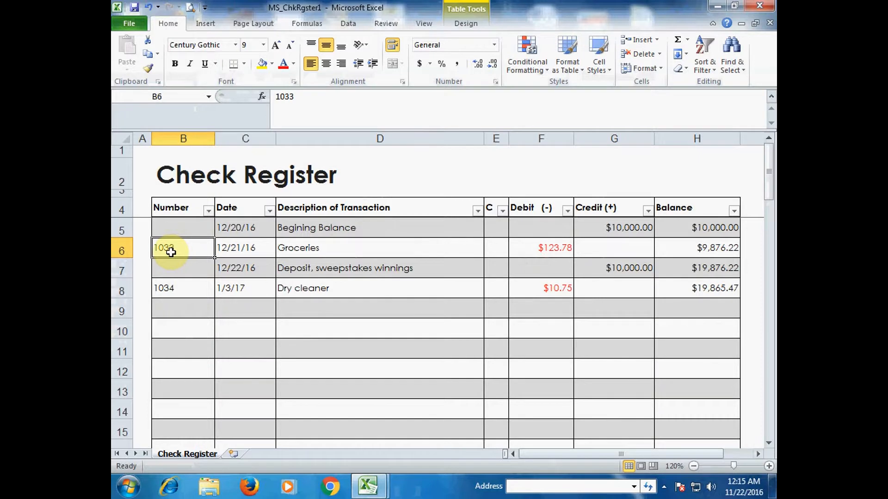
{"action": "left_click", "coordinate": [231, 249]}
{"action": "left_click", "coordinate": [321, 252]}
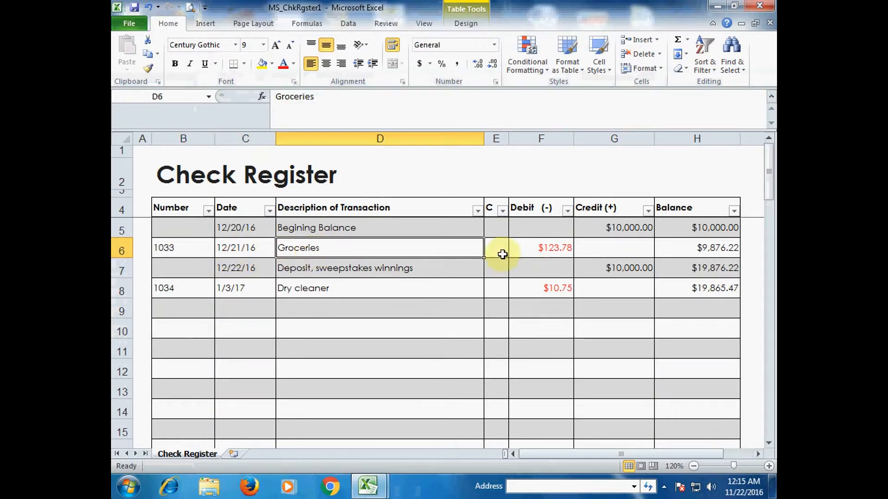
{"action": "left_click", "coordinate": [548, 250]}
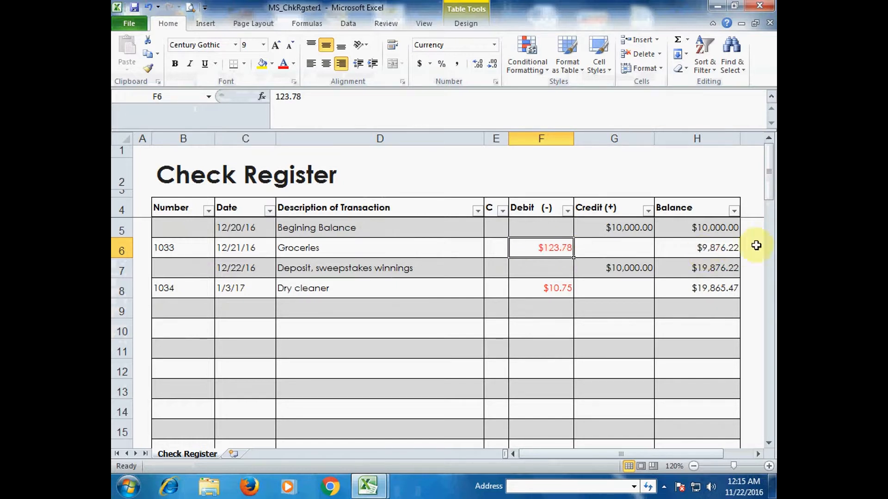
{"action": "left_click", "coordinate": [706, 228]}
{"action": "left_click", "coordinate": [539, 250]}
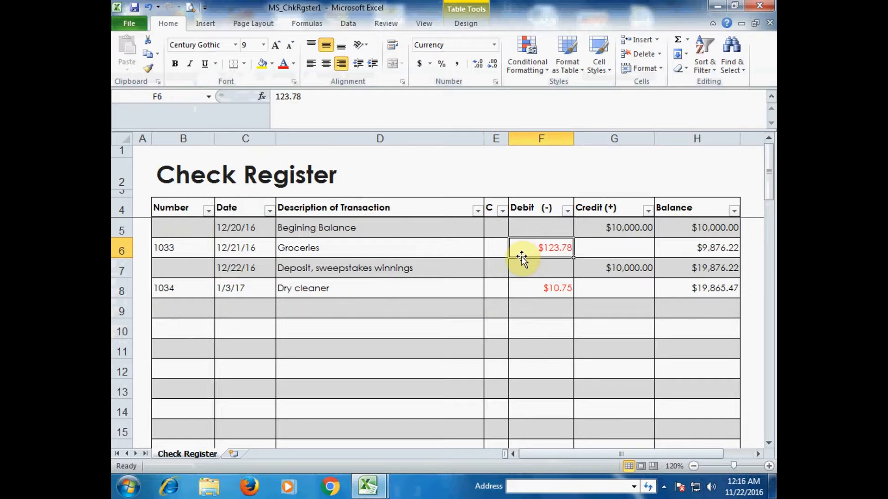
{"action": "type", "text": "2000"}
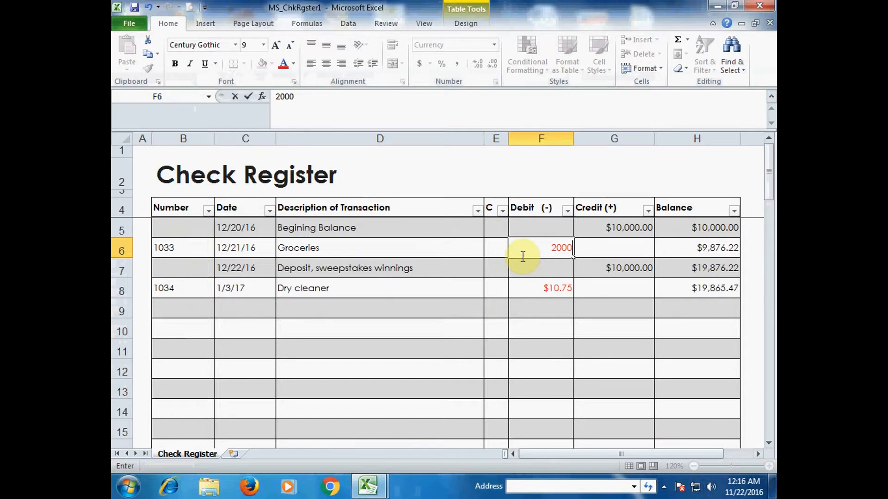
{"action": "key", "text": "Return"}
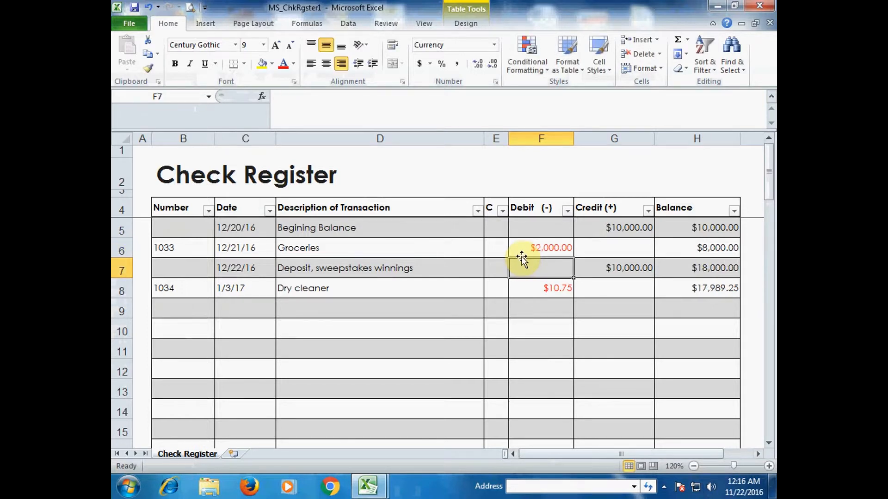
{"action": "left_click", "coordinate": [695, 248]}
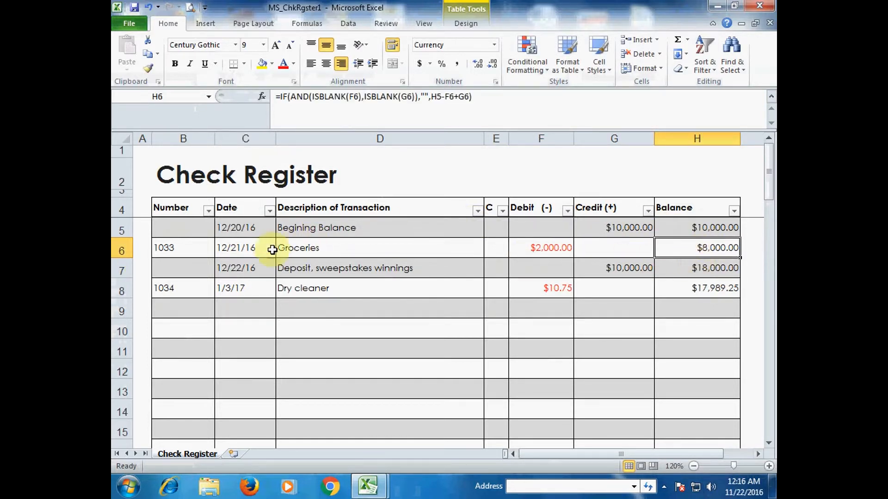
Review the sweepstakes deposit row's balance, and set the Dry cleaner debit in F8 to 3000
{"action": "left_click", "coordinate": [326, 269]}
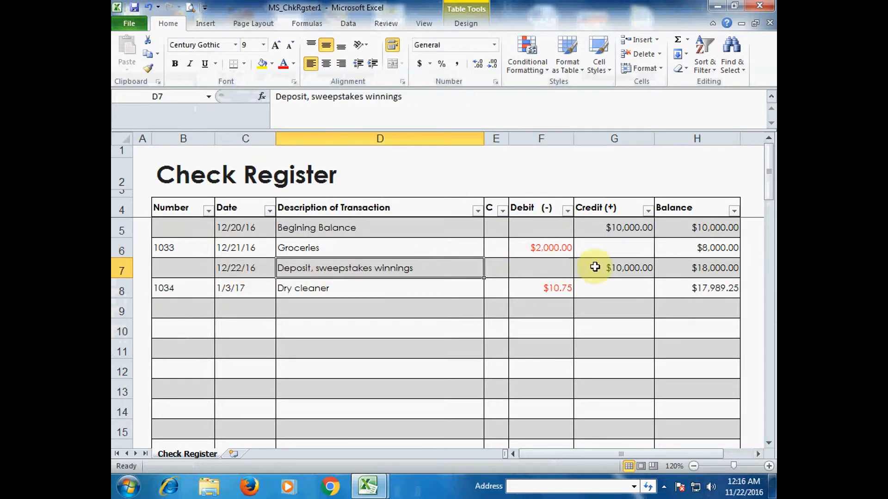
{"action": "left_click", "coordinate": [714, 269]}
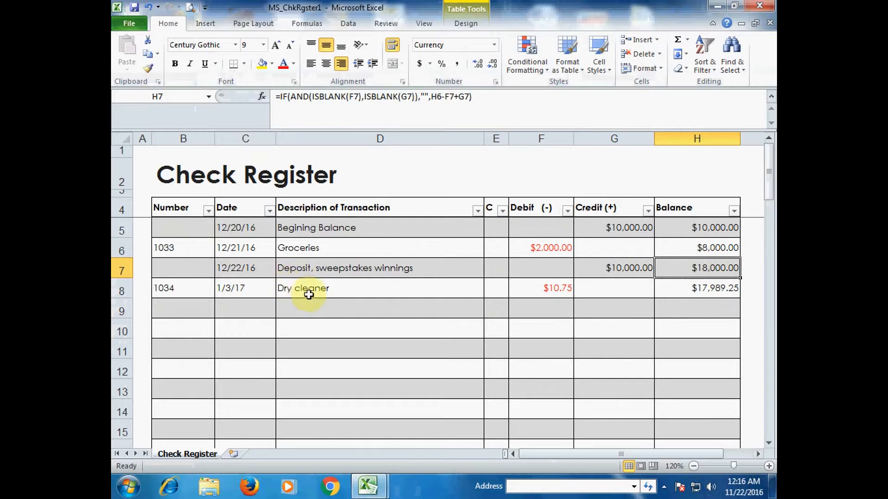
{"action": "left_click", "coordinate": [356, 287]}
{"action": "left_click", "coordinate": [523, 287]}
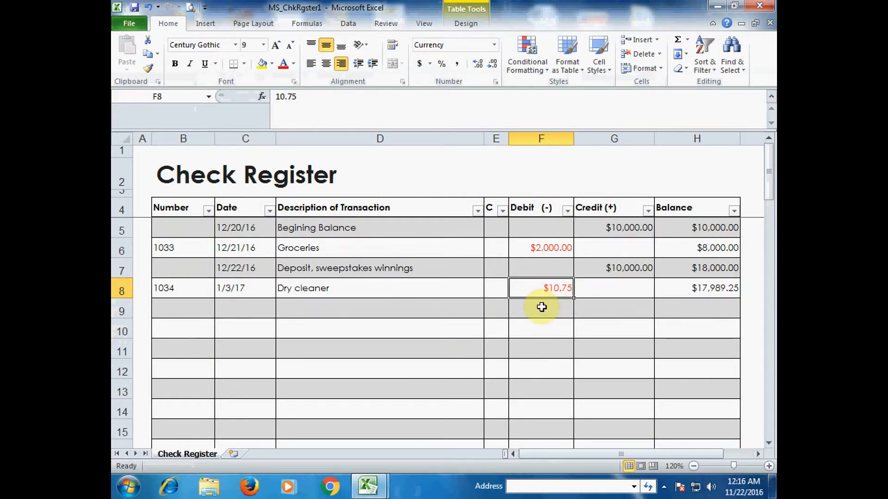
{"action": "type", "text": "3000"}
{"action": "key", "text": "Tab"}
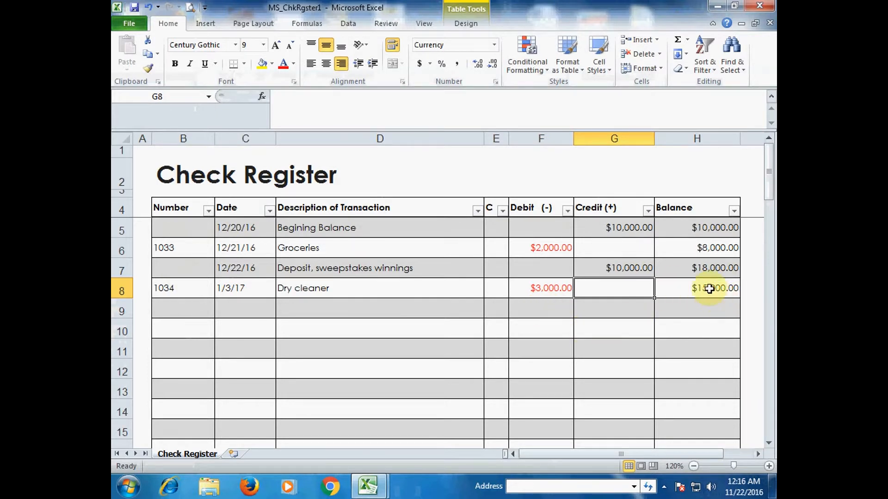
Start a new transaction in row 9 with number 1035 and date 01/04/17
{"action": "left_click", "coordinate": [185, 312]}
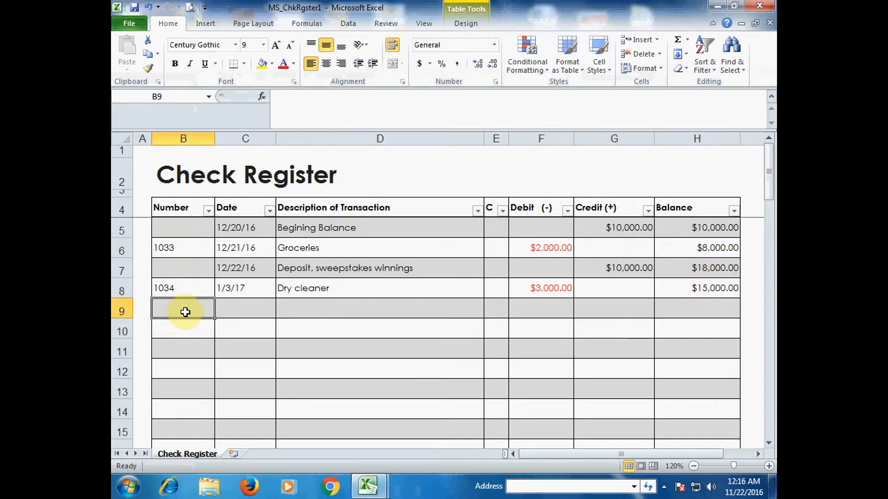
{"action": "type", "text": "1"}
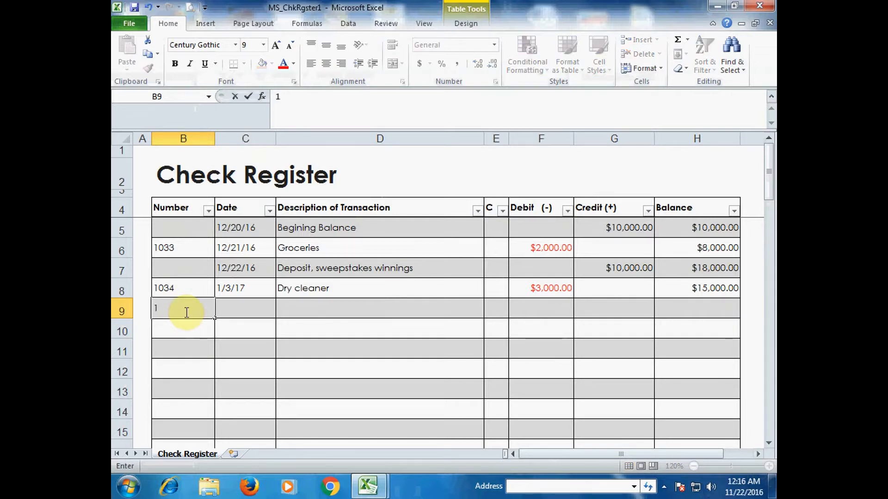
{"action": "type", "text": "035"}
{"action": "key", "text": "Tab"}
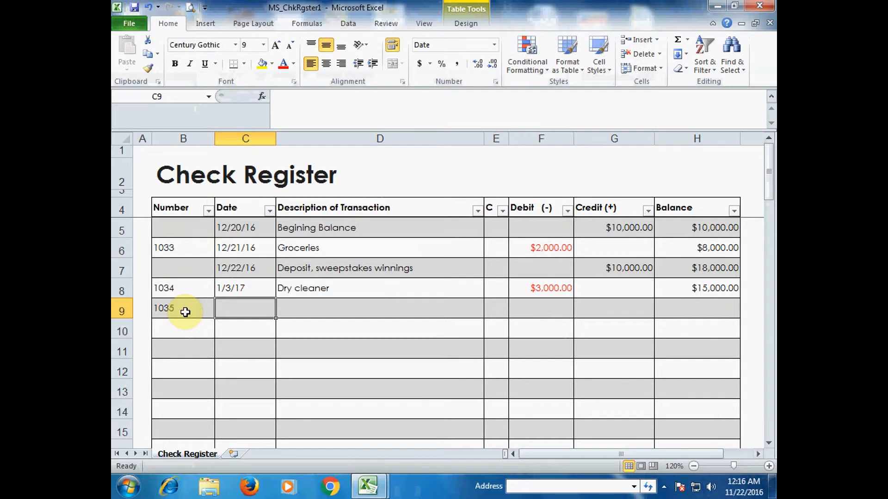
{"action": "type", "text": "01/04/17"}
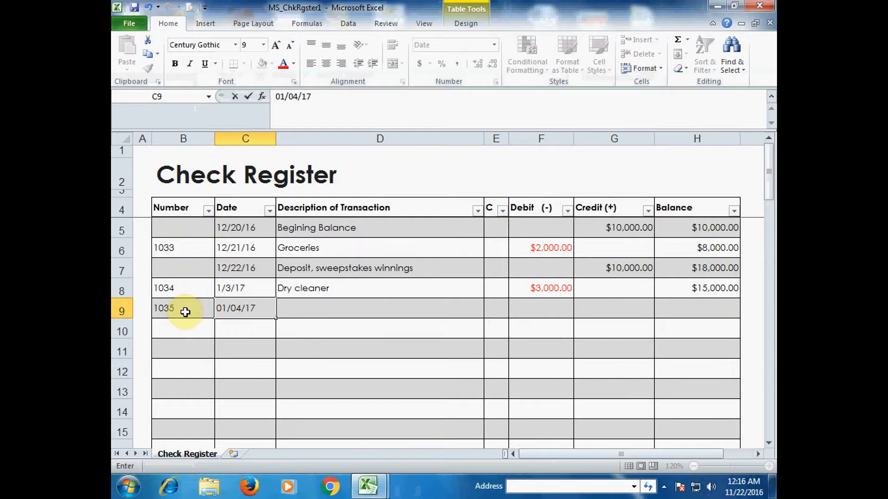
{"action": "key", "text": "Tab"}
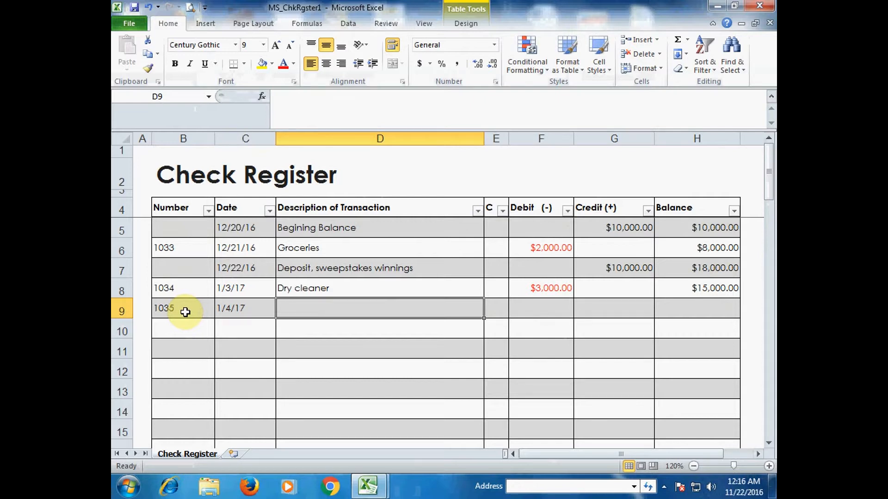
Enter "Purchase LCD" as the description of the transaction in row 9
{"action": "type", "text": "p"}
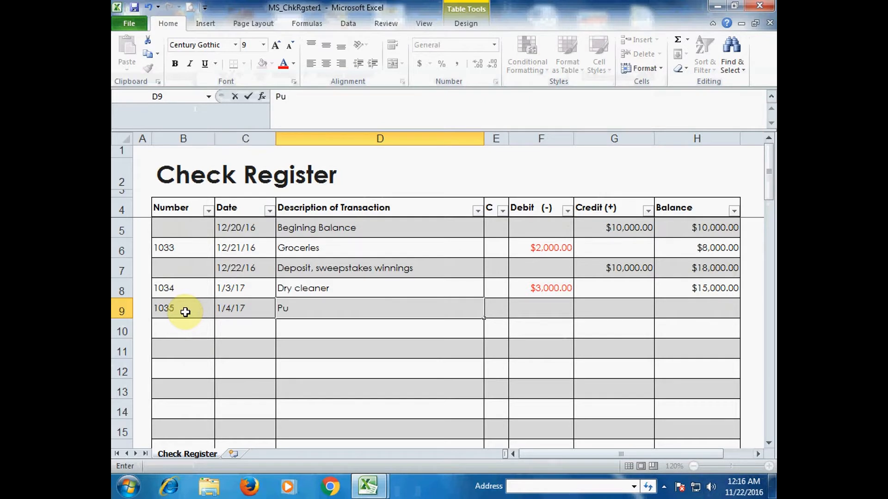
{"action": "type", "text": "urchase"}
{"action": "key", "text": "Tab"}
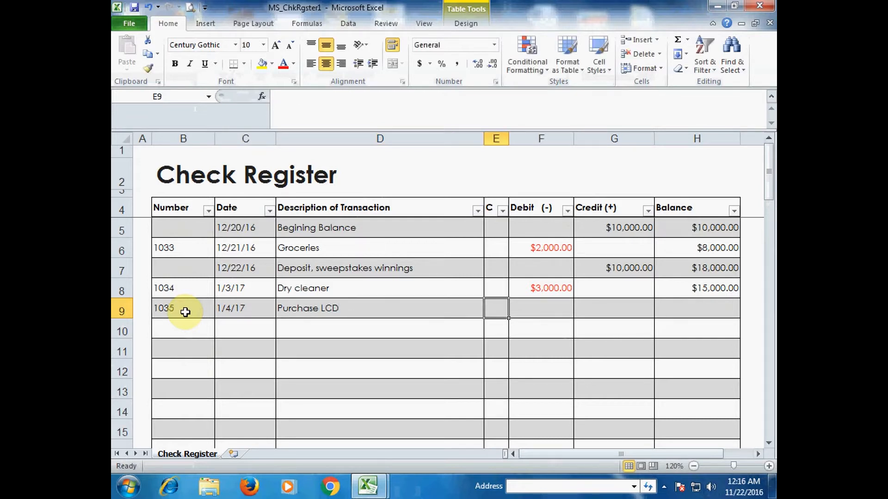
Set the debit of the Purchase LCD transaction in F9 to 4000
{"action": "key", "text": "Tab"}
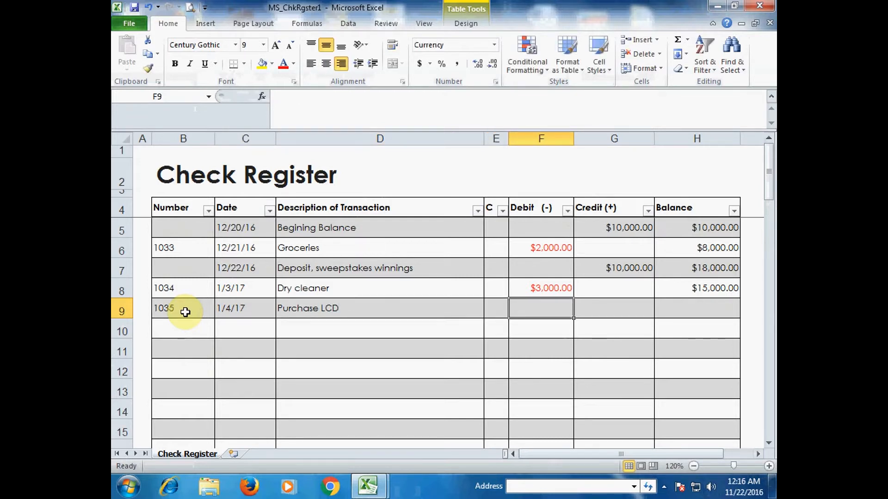
{"action": "type", "text": "4000"}
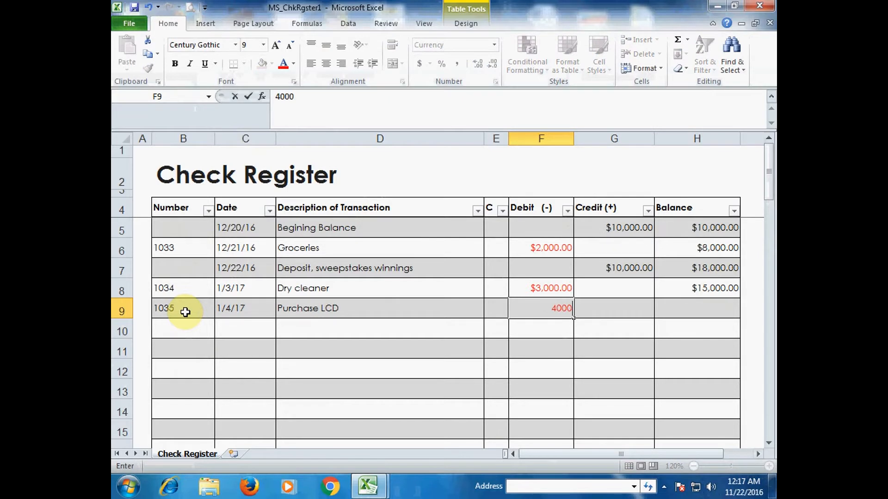
{"action": "key", "text": "Tab"}
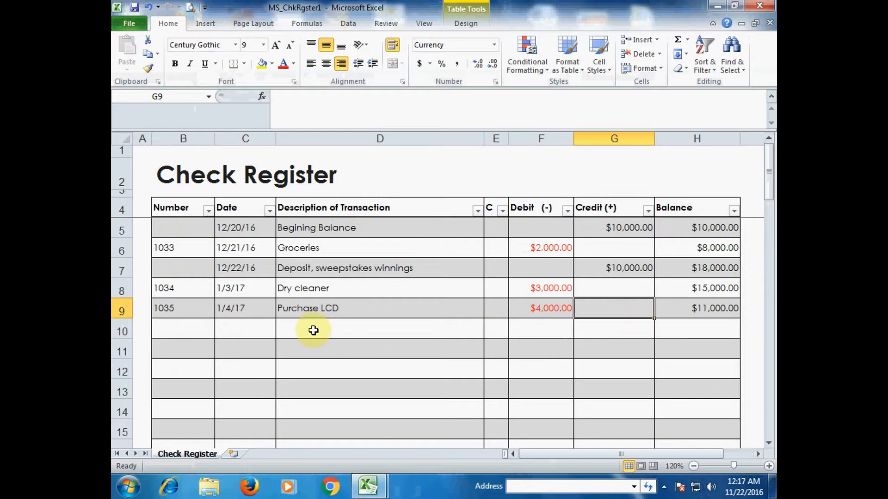
Start a new transaction in row 10 with the date 1/5/17 and a credit of 5000, leaving its number blank
{"action": "left_click", "coordinate": [180, 336]}
{"action": "left_click", "coordinate": [247, 331]}
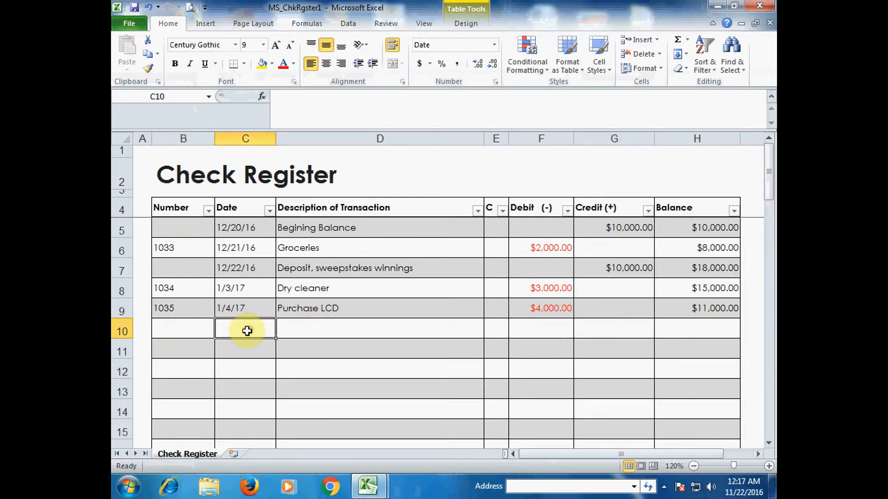
{"action": "type", "text": "01/05/"}
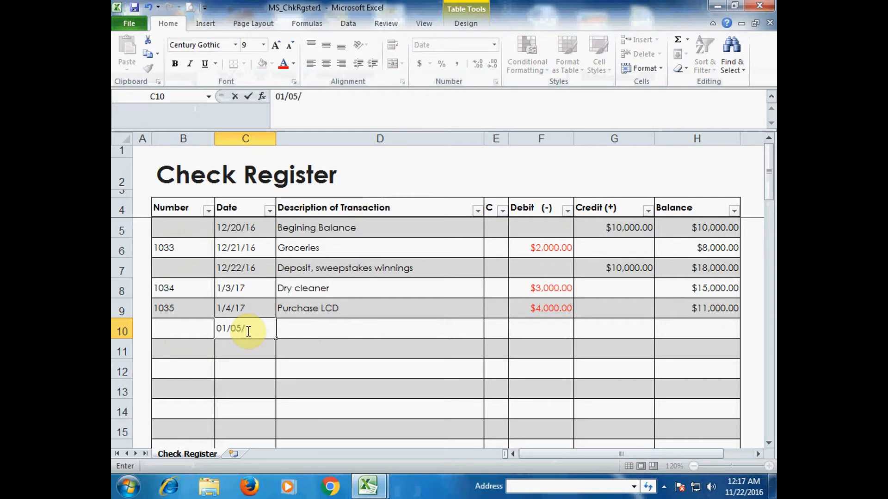
{"action": "key", "text": "Tab"}
{"action": "key", "text": "Tab"}
{"action": "key", "text": "Tab"}
{"action": "key", "text": "Tab"}
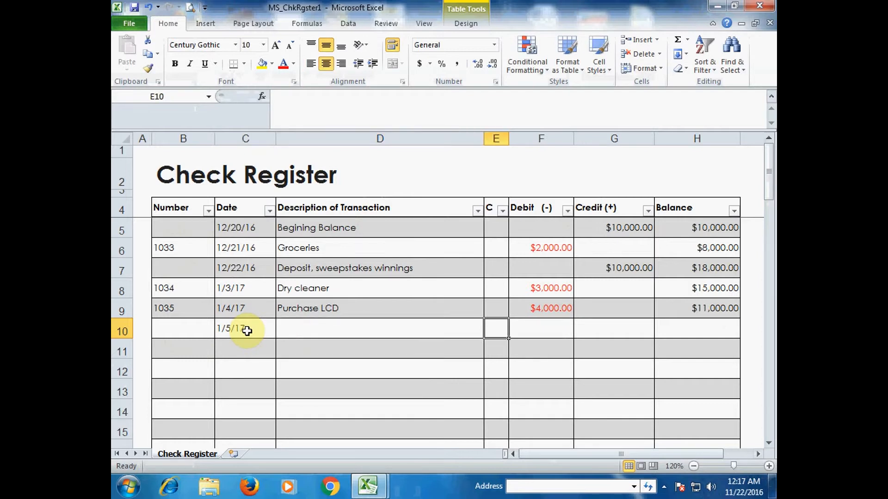
{"action": "type", "text": "5000"}
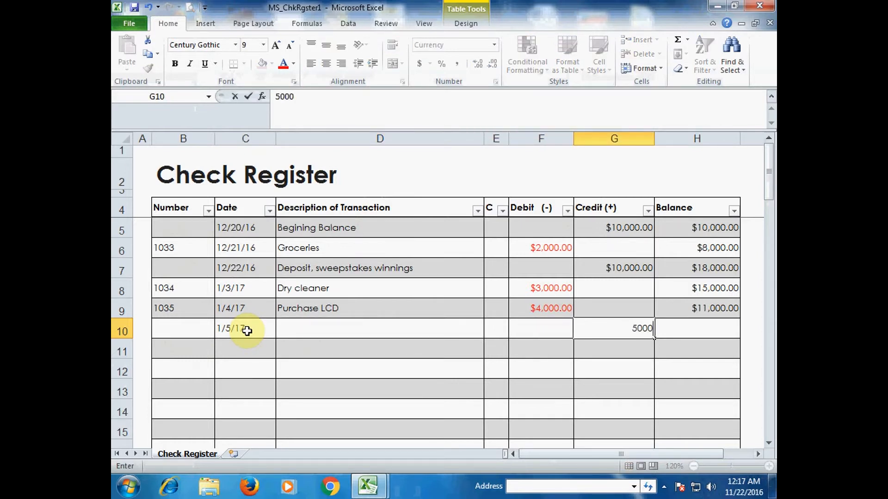
{"action": "key", "text": "Tab"}
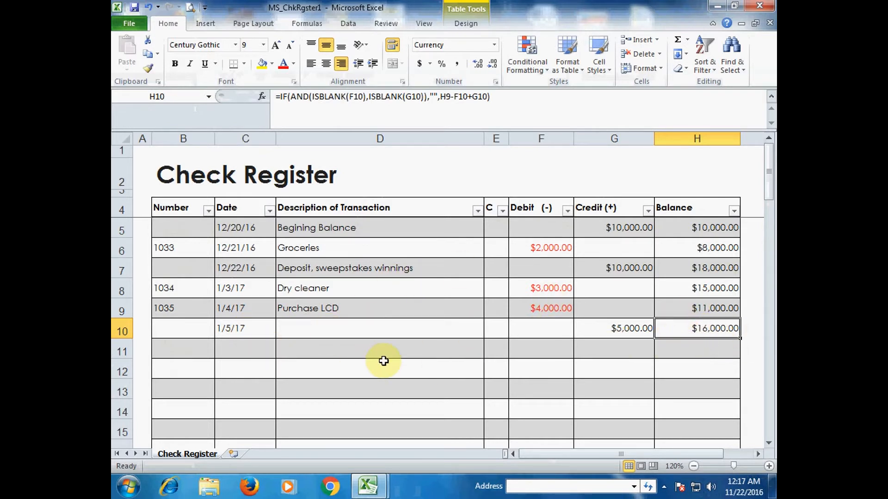
Enter "Deposit, sweepstakes winnings" as the description of the transaction in row 10
{"action": "left_click", "coordinate": [362, 328]}
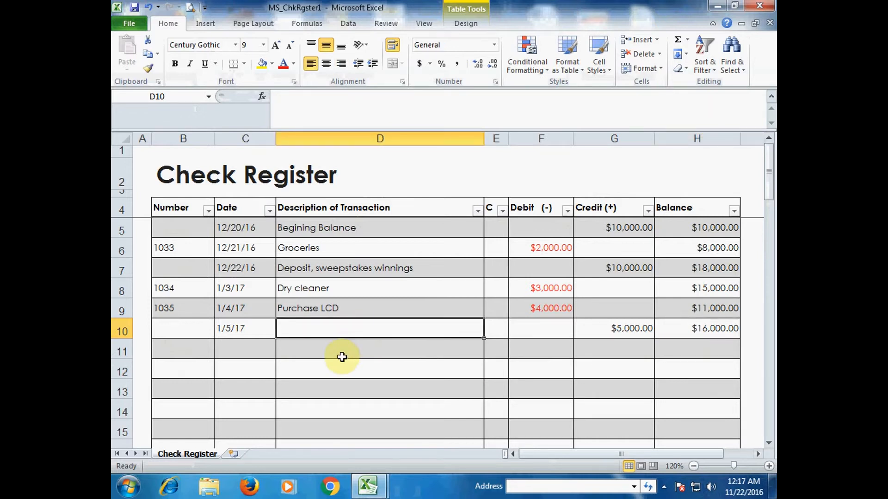
{"action": "type", "text": "dEposit, sweepstakes winnings"}
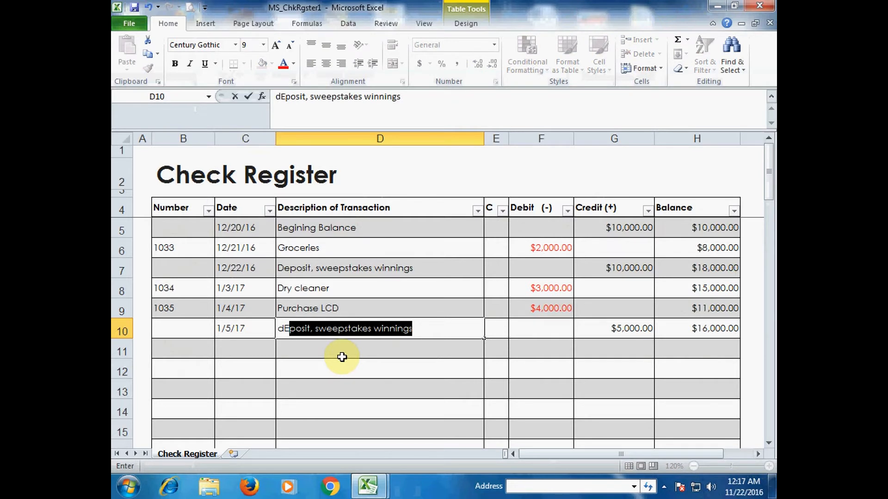
{"action": "key", "text": "Return"}
{"action": "key", "text": "Up"}
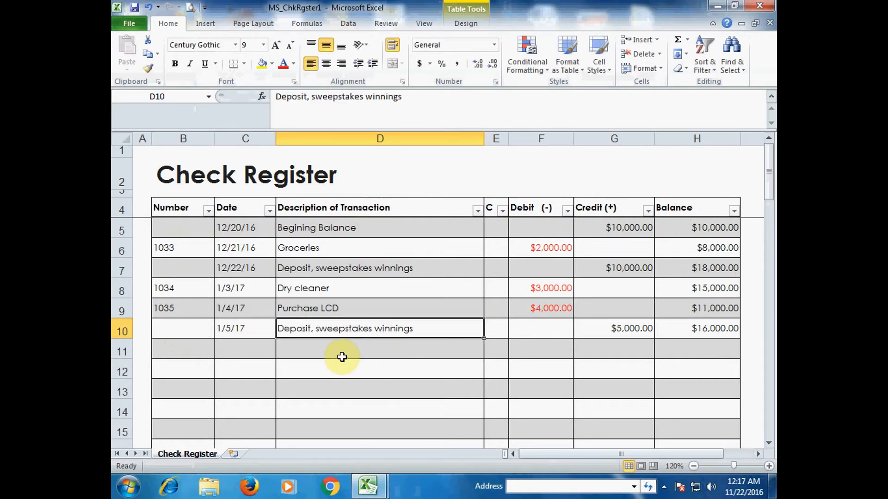
Shorten the description in D10 to "Deposit"
{"action": "key", "text": "F2"}
{"action": "key", "text": "BackSpace"}
{"action": "key", "text": "BackSpace"}
{"action": "key", "text": "BackSpace"}
{"action": "key", "text": "BackSpace"}
{"action": "key", "text": "BackSpace"}
{"action": "key", "text": "BackSpace"}
{"action": "key", "text": "BackSpace"}
{"action": "key", "text": "BackSpace"}
{"action": "key", "text": "BackSpace"}
{"action": "key", "text": "BackSpace"}
{"action": "key", "text": "BackSpace"}
{"action": "key", "text": "BackSpace"}
{"action": "key", "text": "BackSpace"}
{"action": "key", "text": "BackSpace"}
{"action": "key", "text": "BackSpace"}
{"action": "key", "text": "BackSpace"}
{"action": "key", "text": "BackSpace"}
{"action": "key", "text": "BackSpace"}
{"action": "key", "text": "BackSpace"}
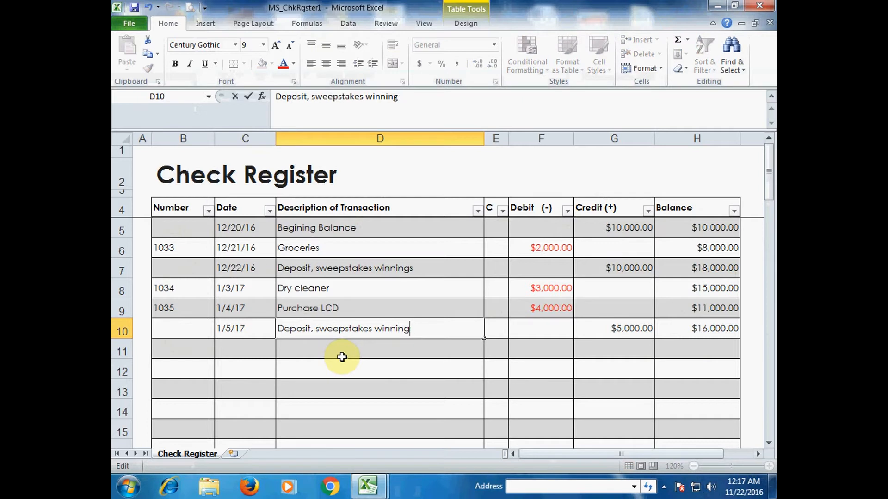
{"action": "key", "text": "BackSpace"}
{"action": "key", "text": "BackSpace"}
{"action": "key", "text": "BackSpace"}
{"action": "key", "text": "Return"}
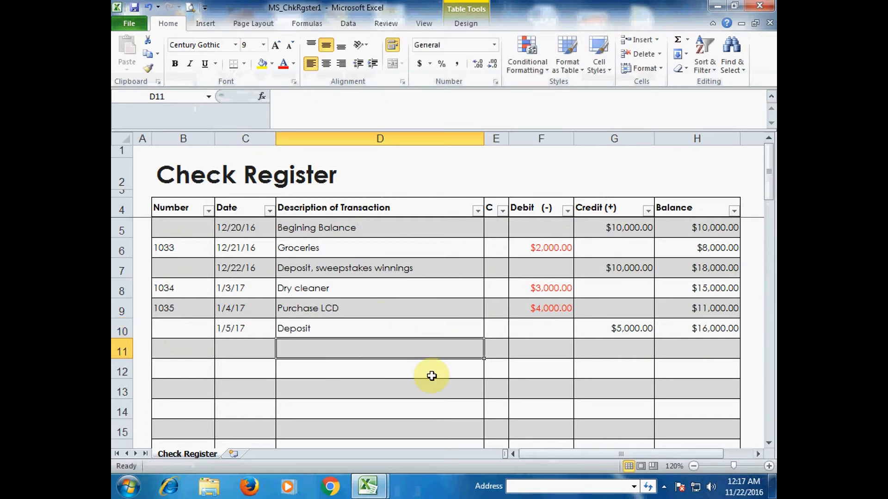
{"action": "left_click", "coordinate": [404, 394]}
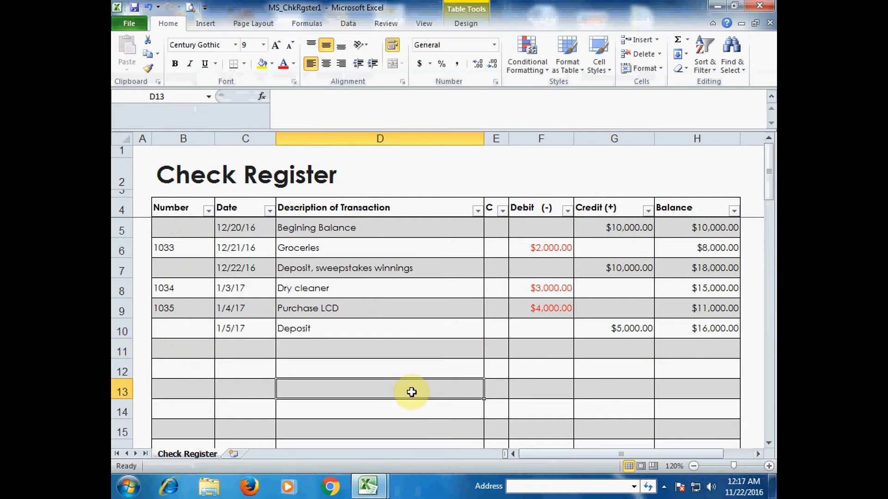